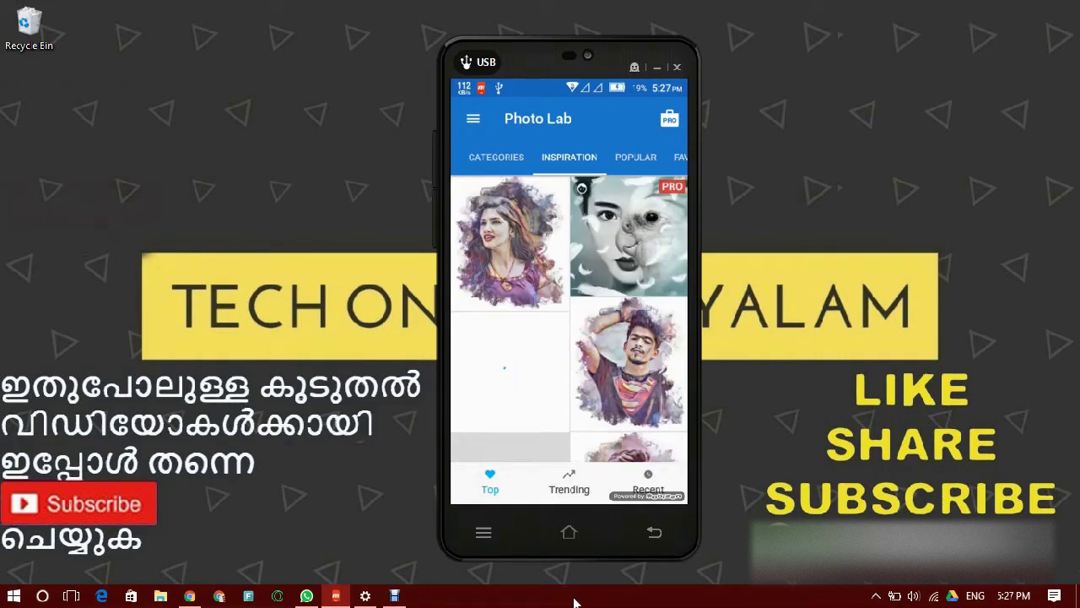
Step: Scroll down the Inspiration grid to see more sketch and watercolour portrait examples
scroll(569, 338, "down", 5)
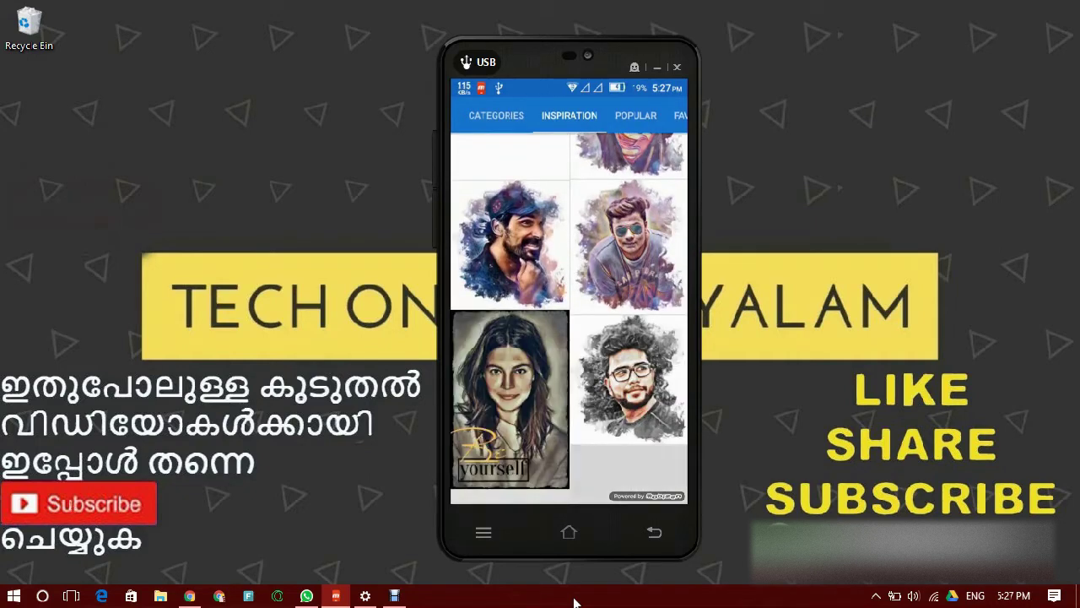
scroll(569, 337, "down", 1)
scroll(569, 337, "down", 3)
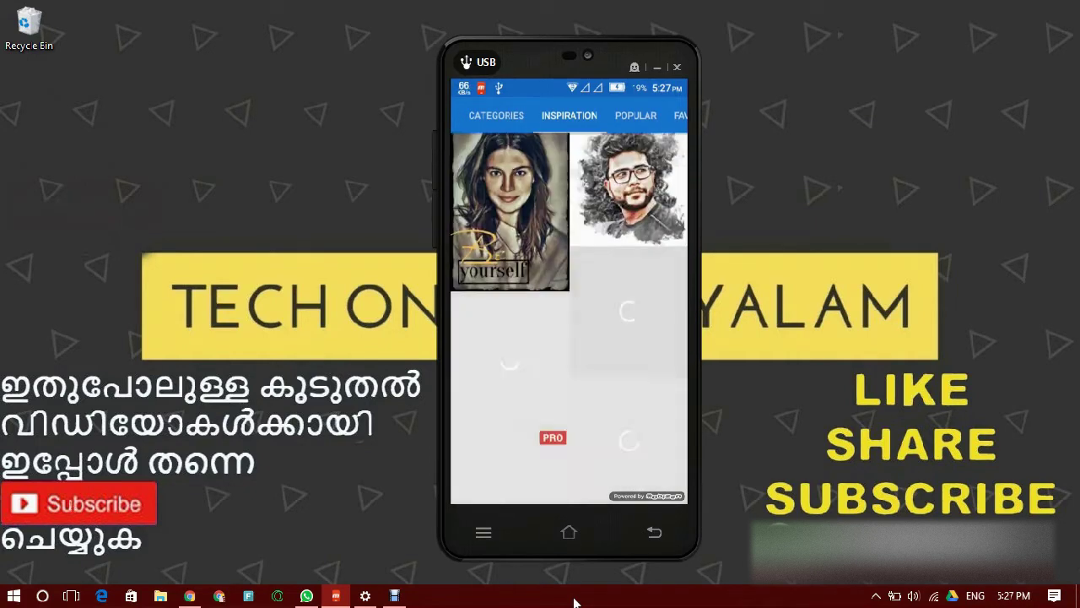
scroll(569, 337, "up", 2)
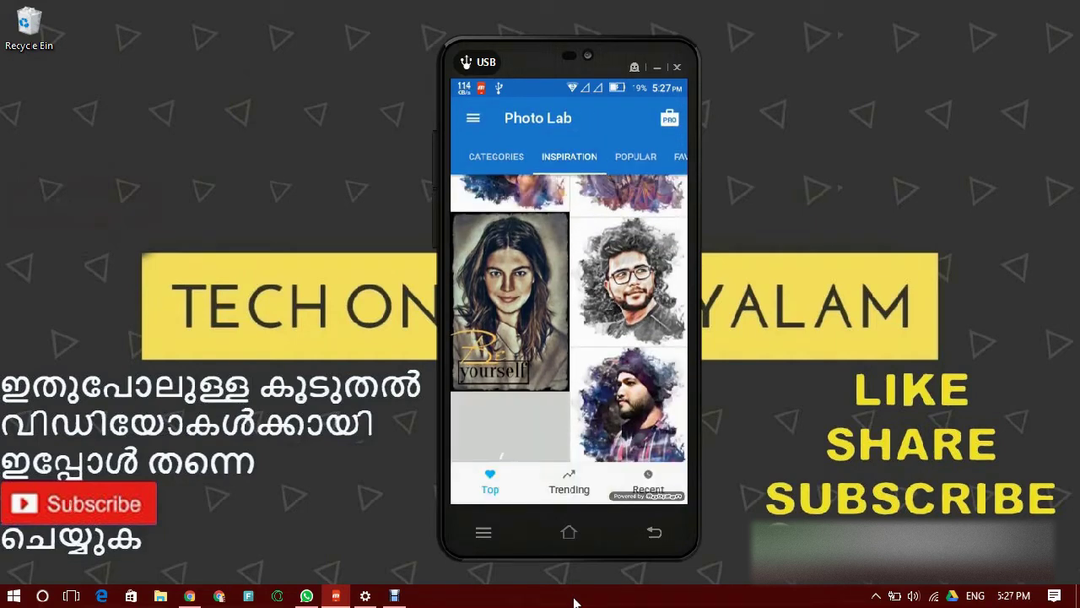
scroll(569, 338, "down", 1)
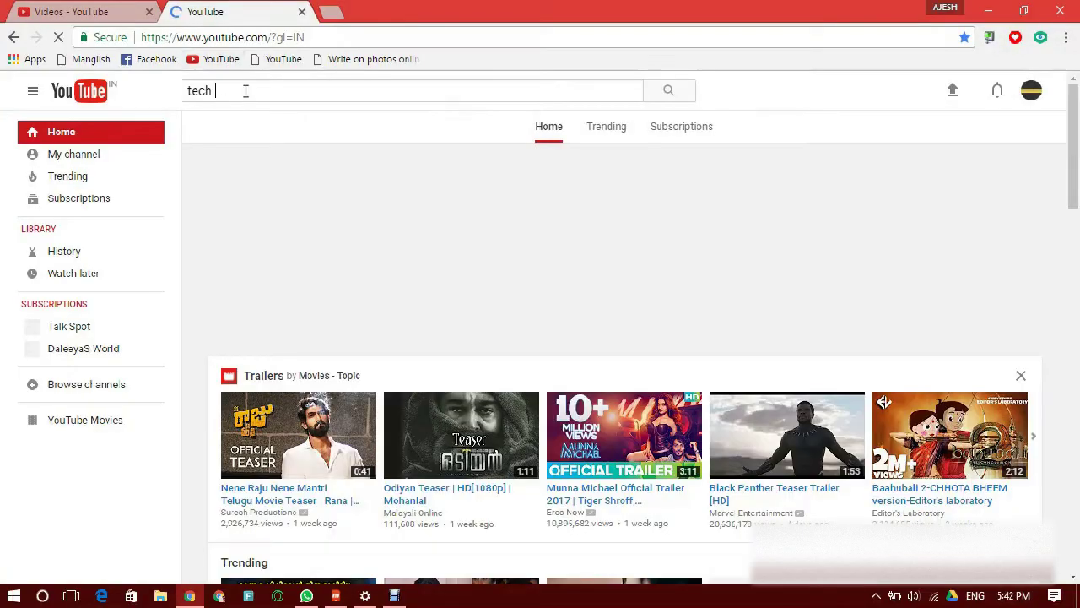
Step: Search YouTube for 'tech one malayalam' to list the Tech One Malayalam channel
type("one malaya")
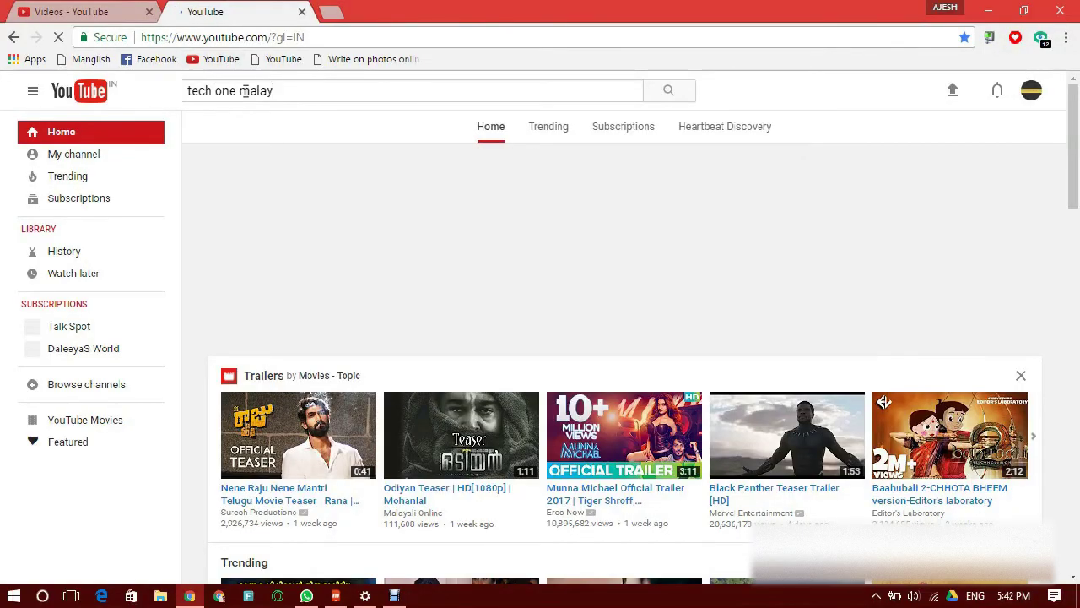
type("lam")
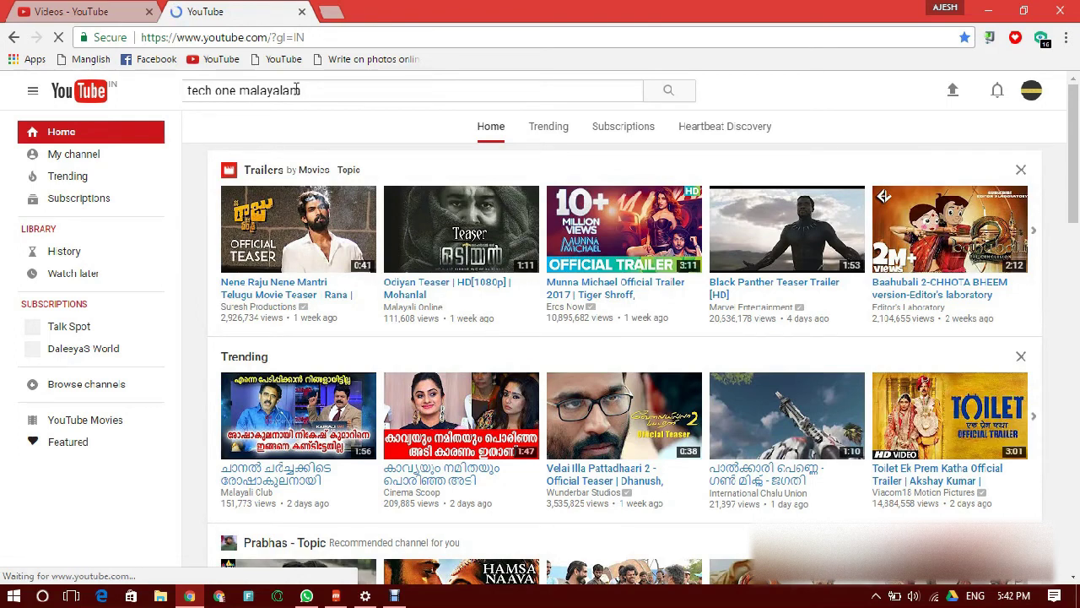
key("Return")
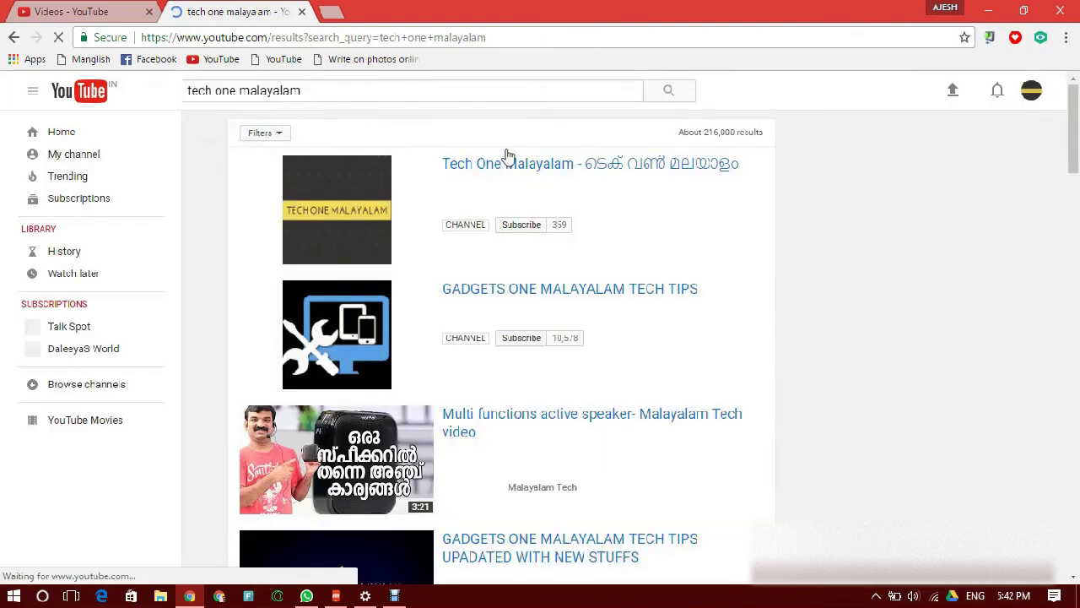
Step: Open the Tech One Malayalam channel page and scroll through its home feed
left_click(514, 164)
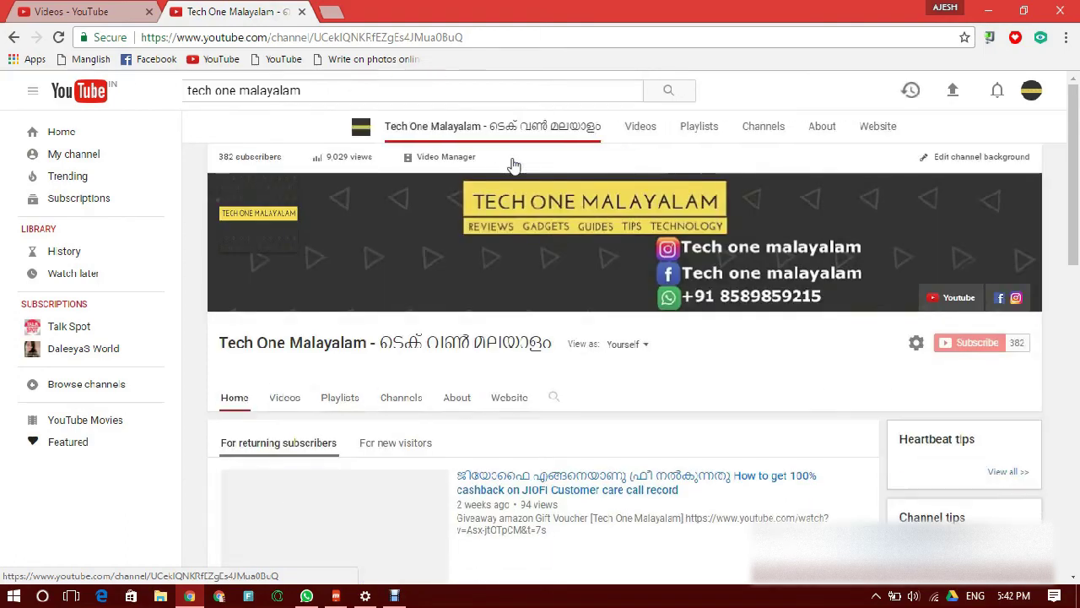
scroll(606, 374, "down", 3)
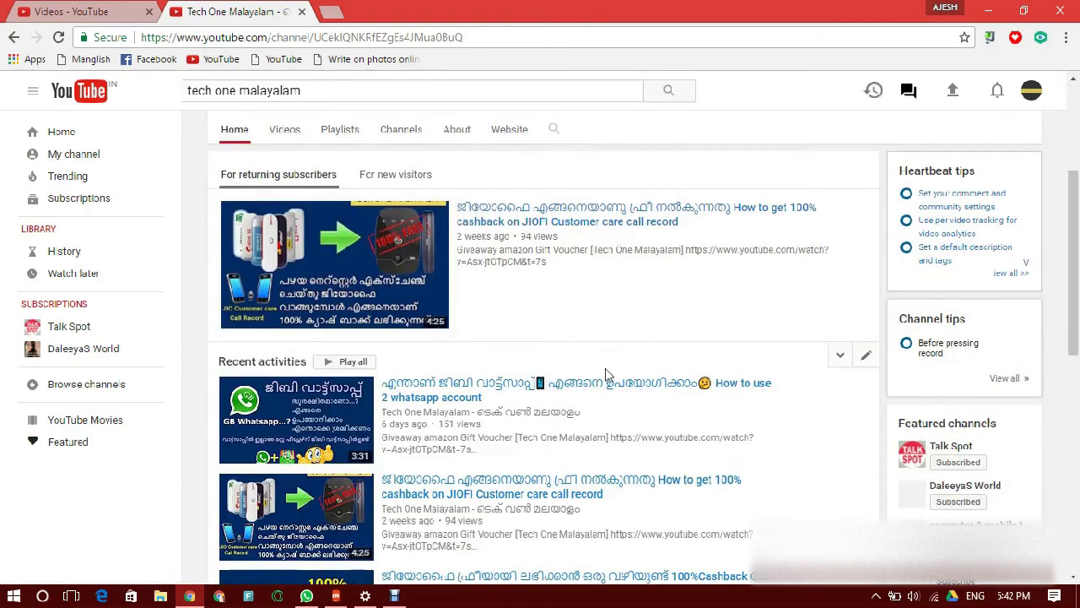
scroll(606, 374, "down", 2)
scroll(606, 374, "down", 1)
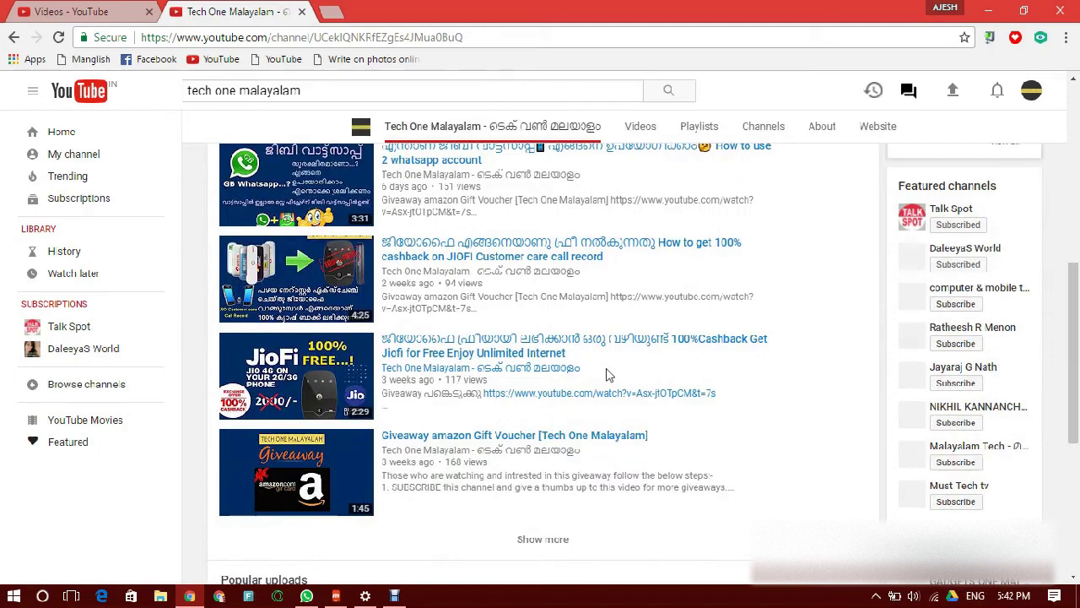
scroll(606, 374, "down", 1)
scroll(606, 374, "down", 3)
scroll(606, 374, "up", 4)
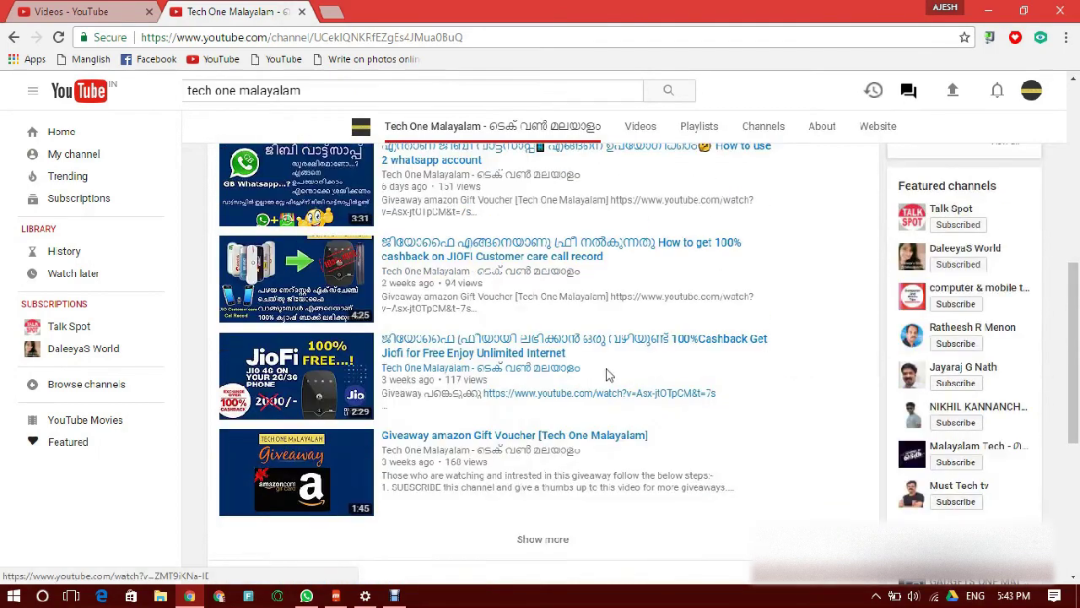
scroll(606, 374, "up", 5)
Step: Browse the channel's uploaded videos, then open its Facebook page in a new tab
left_click(284, 372)
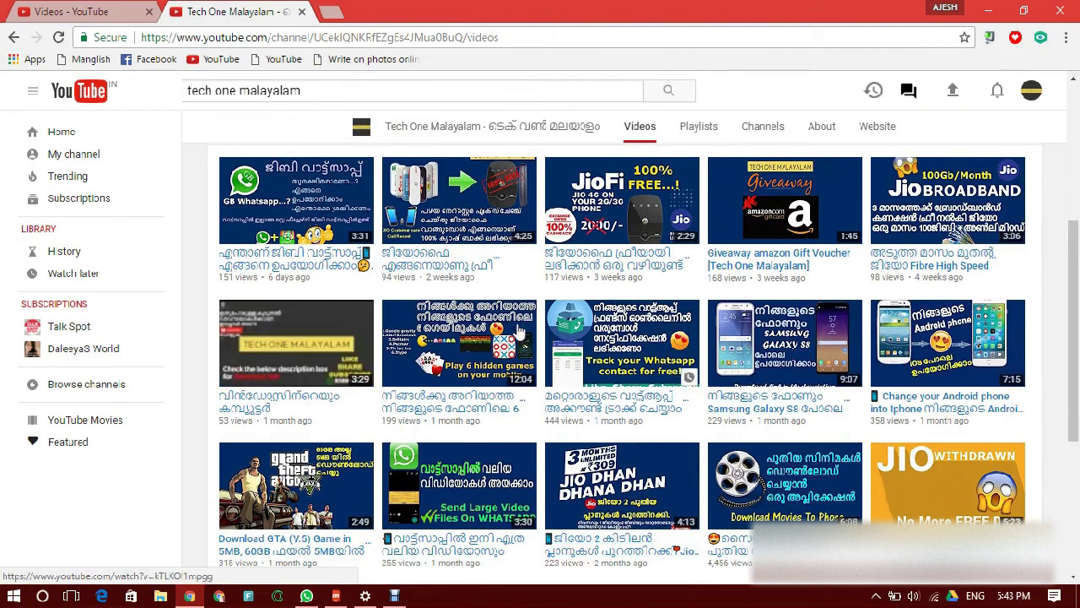
scroll(847, 489, "down", 1)
scroll(848, 490, "down", 1)
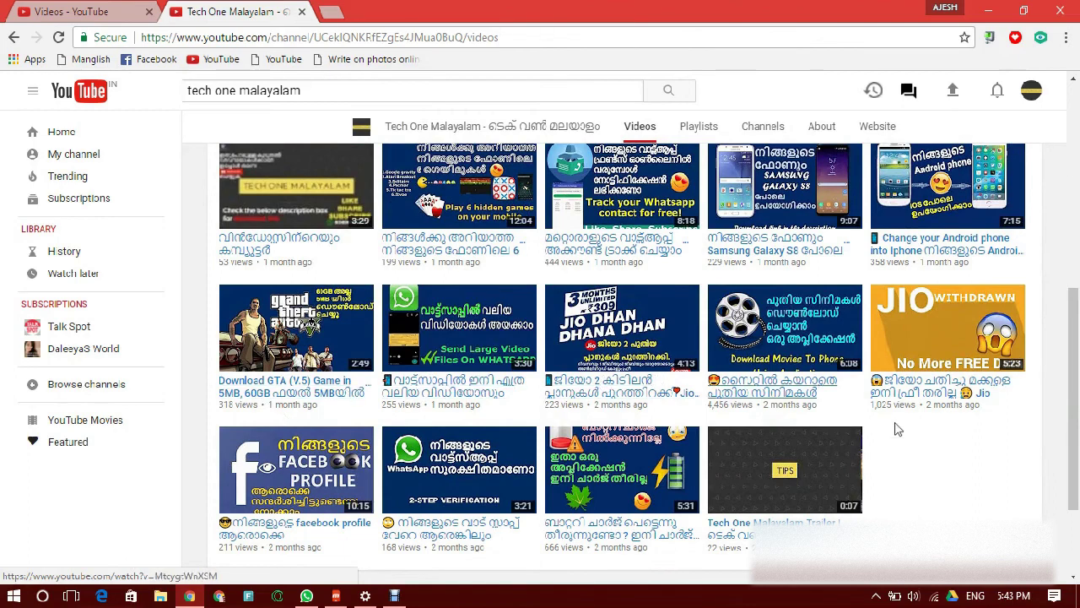
scroll(917, 499, "up", 2)
scroll(917, 499, "up", 1)
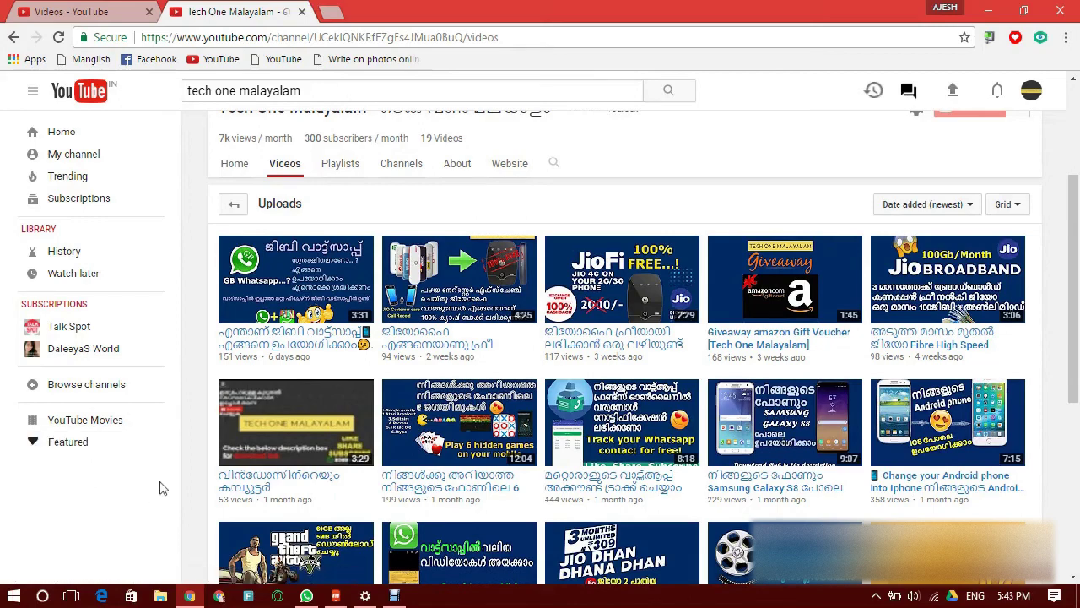
scroll(189, 481, "up", 3)
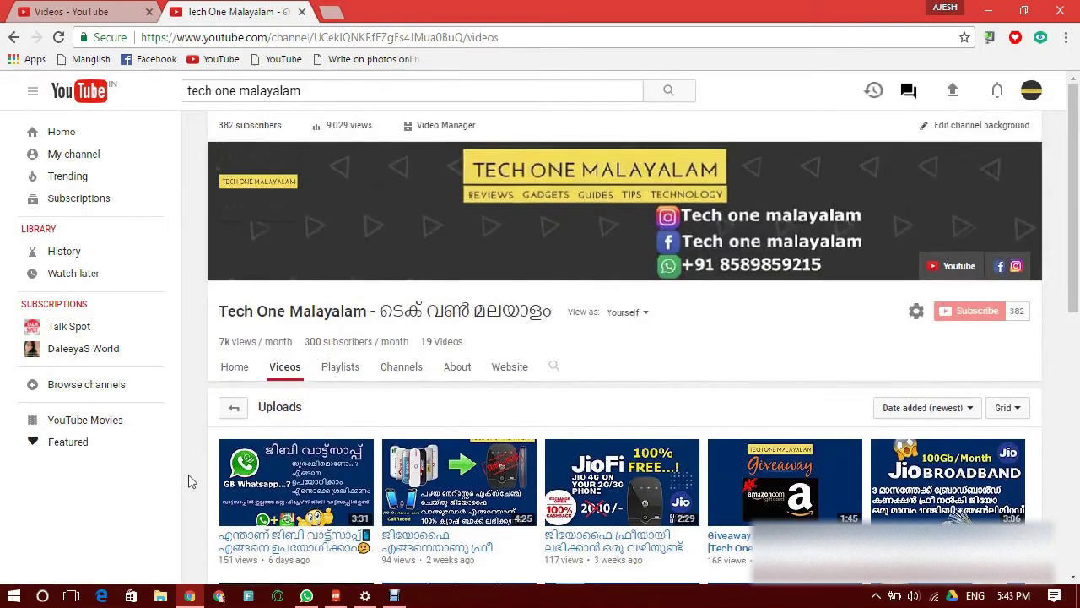
left_click(999, 266)
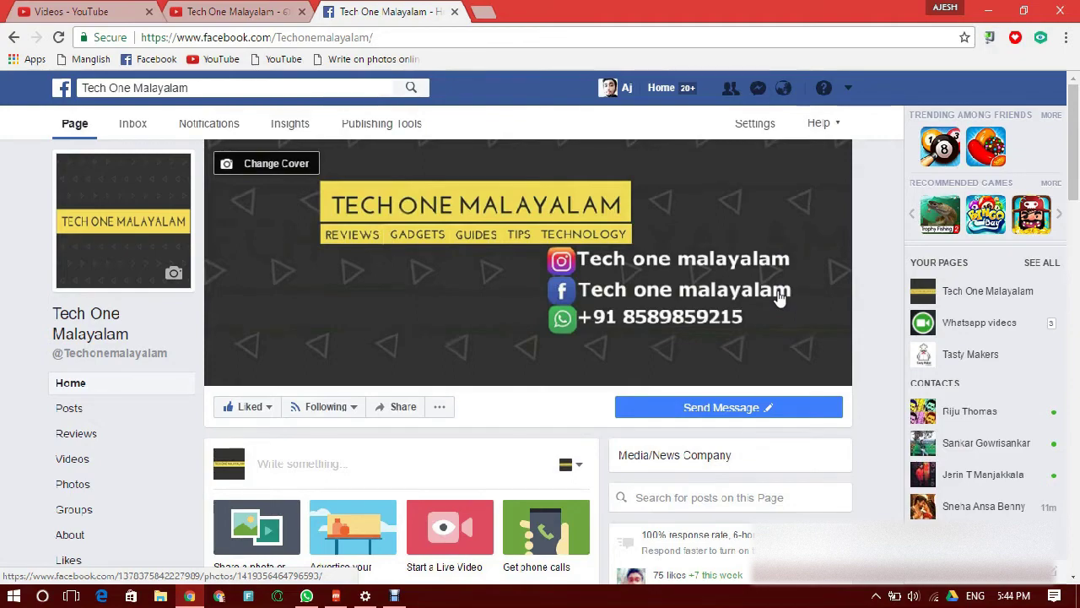
scroll(780, 295, "down", 3)
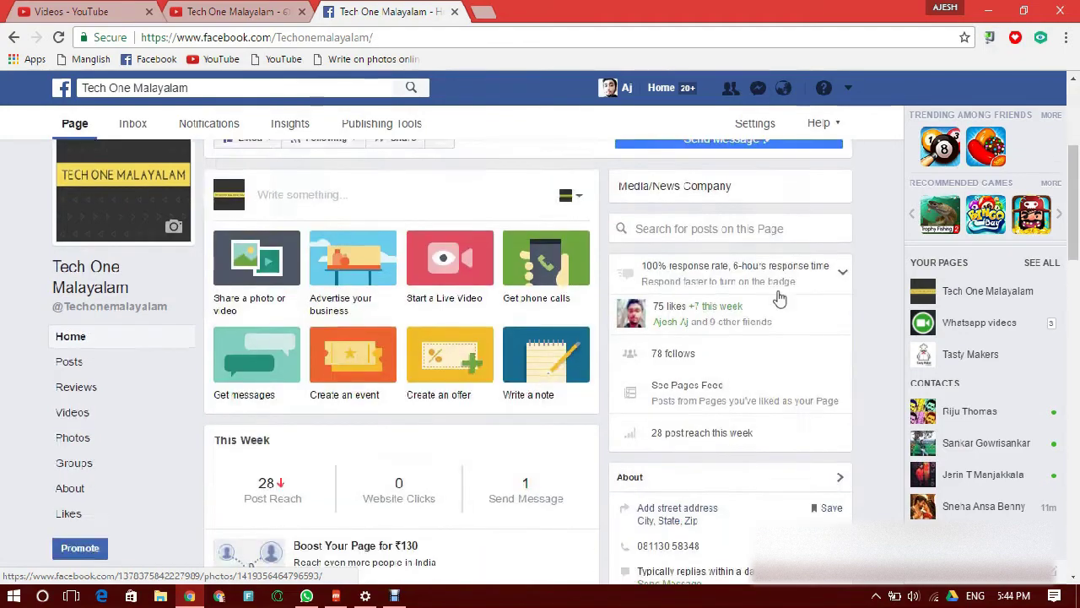
scroll(780, 297, "down", 2)
scroll(780, 298, "down", 2)
scroll(780, 297, "down", 2)
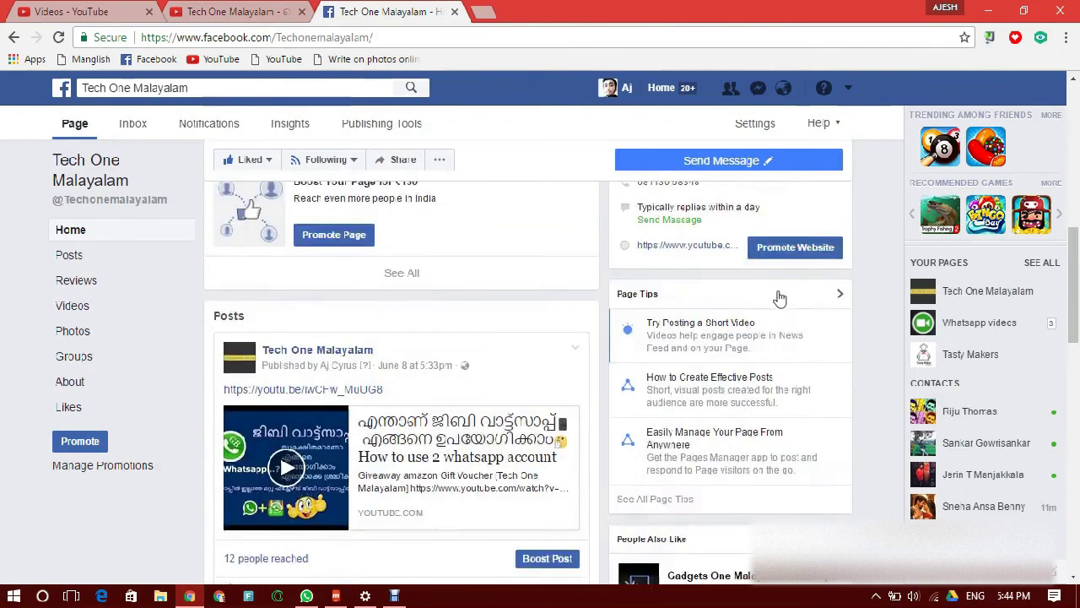
scroll(780, 297, "down", 2)
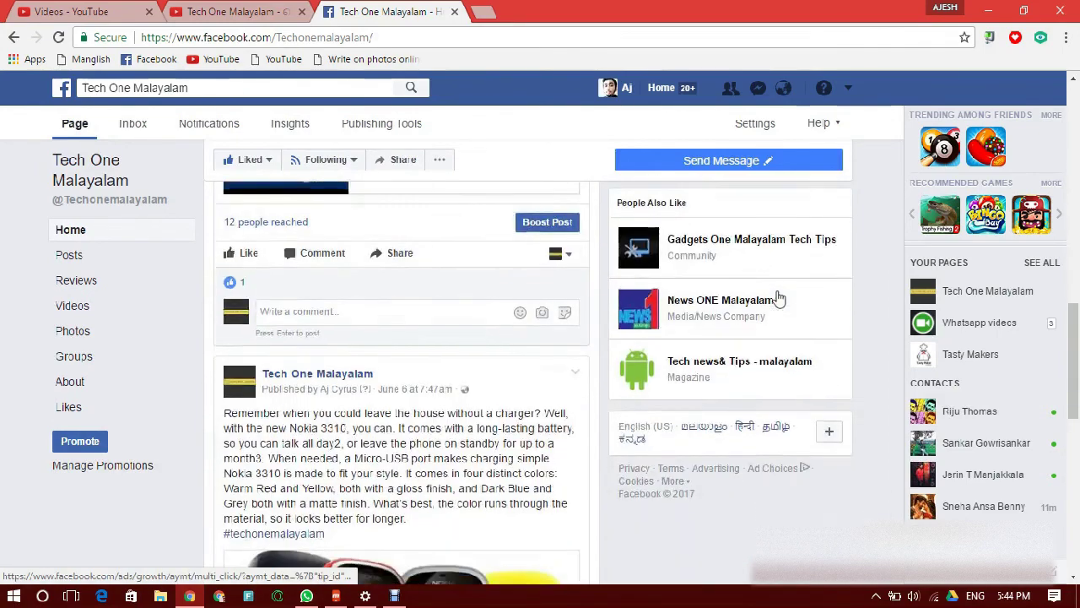
scroll(780, 297, "down", 2)
scroll(780, 297, "down", 2)
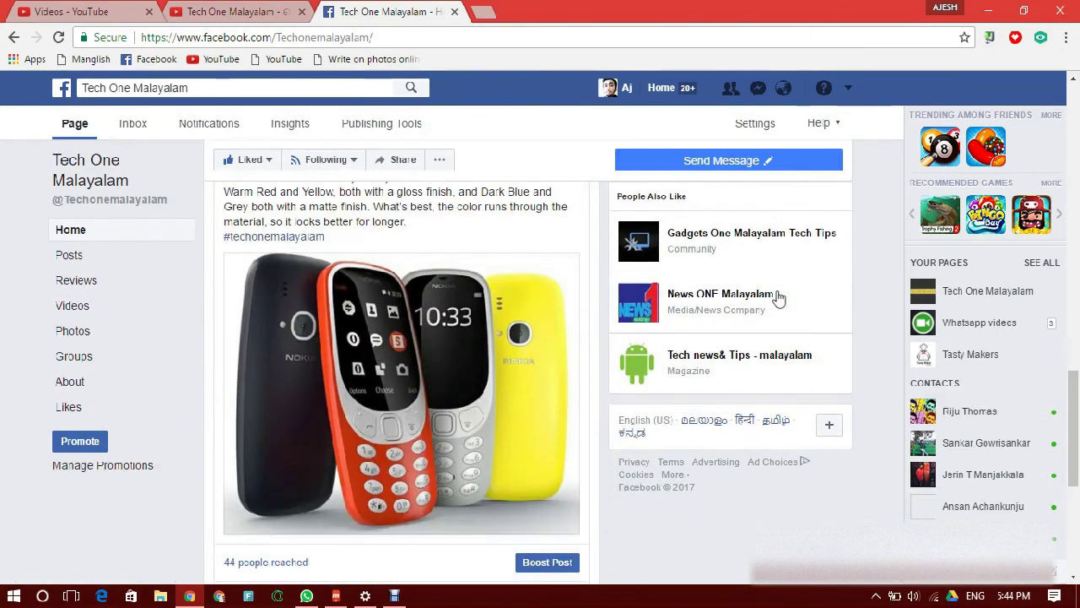
scroll(780, 297, "down", 1)
scroll(780, 297, "down", 2)
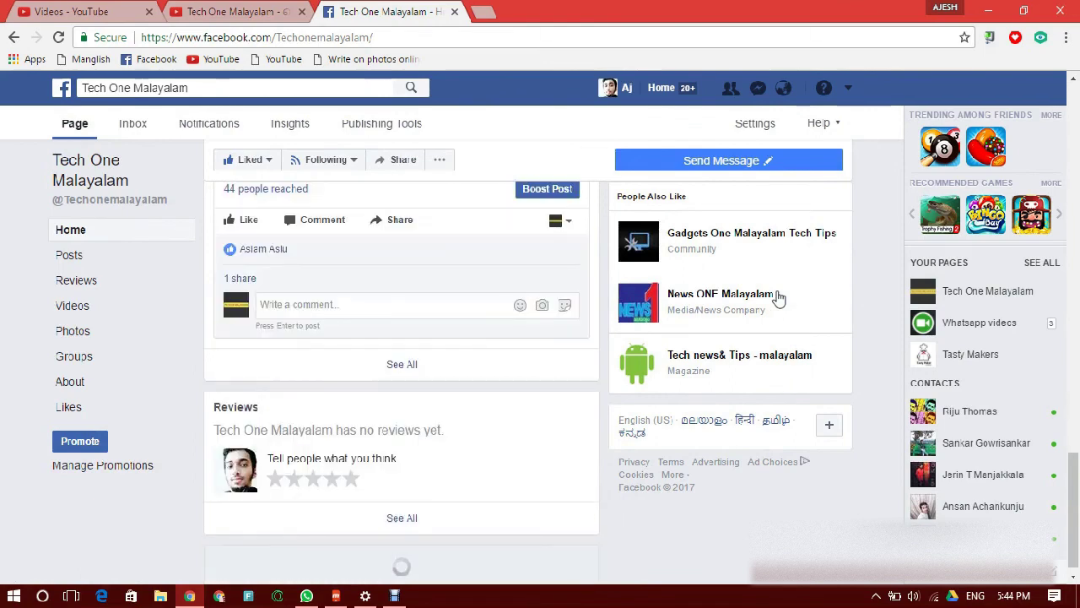
scroll(779, 297, "up", 1)
scroll(780, 297, "down", 1)
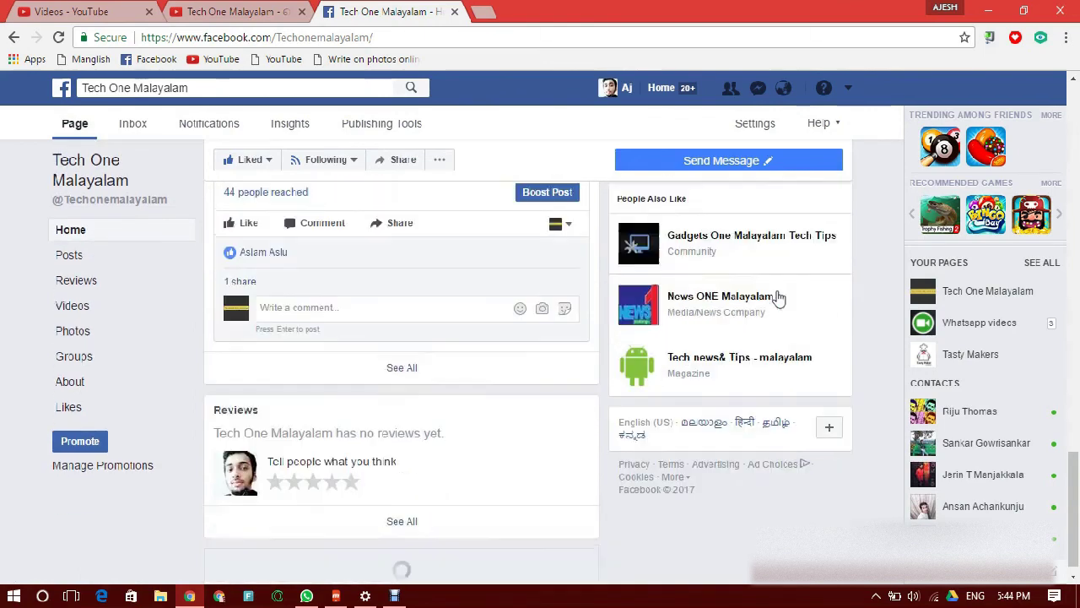
scroll(780, 297, "down", 2)
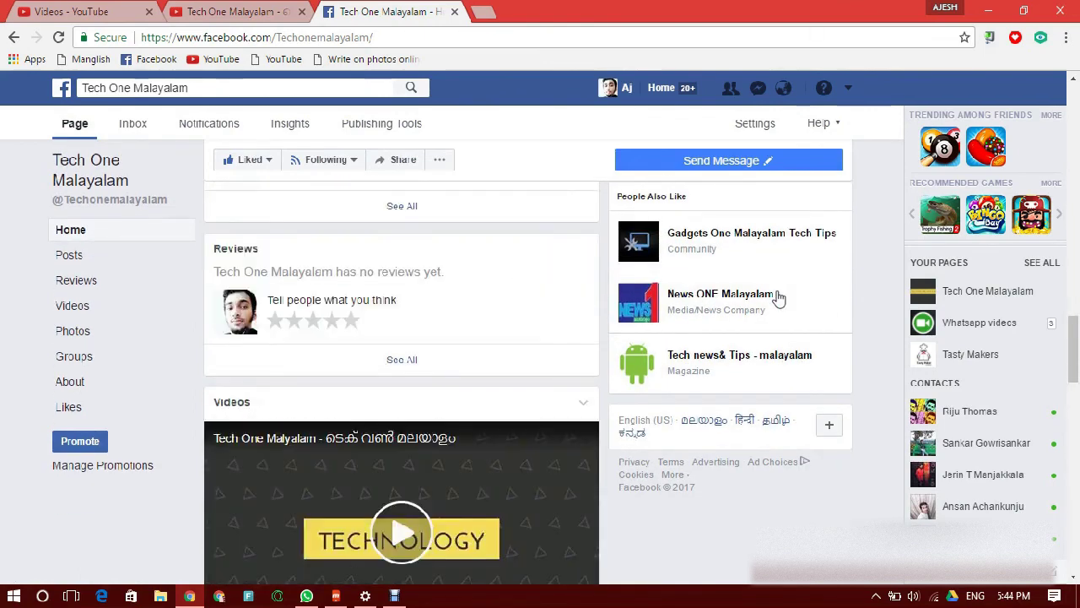
scroll(780, 297, "down", 2)
scroll(780, 297, "down", 4)
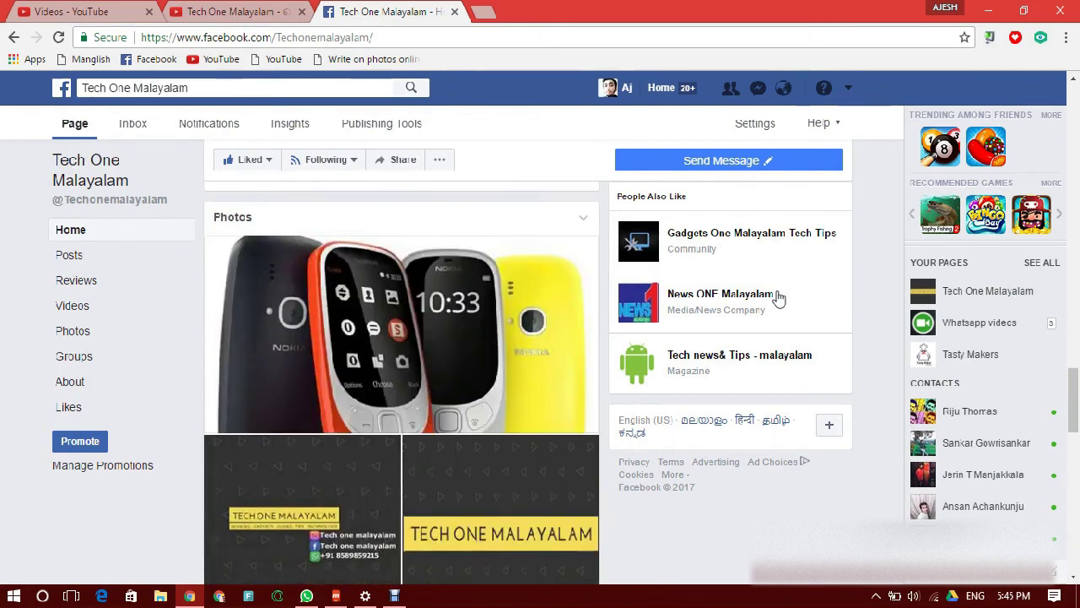
scroll(780, 297, "down", 3)
scroll(780, 297, "down", 2)
scroll(780, 297, "down", 2)
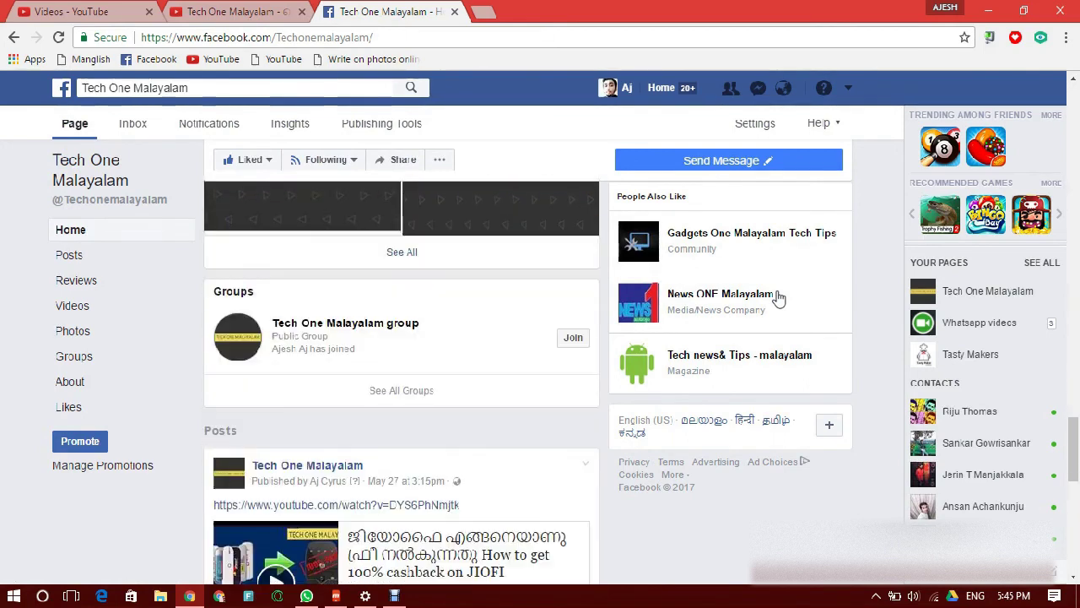
scroll(780, 297, "down", 1)
scroll(780, 297, "down", 2)
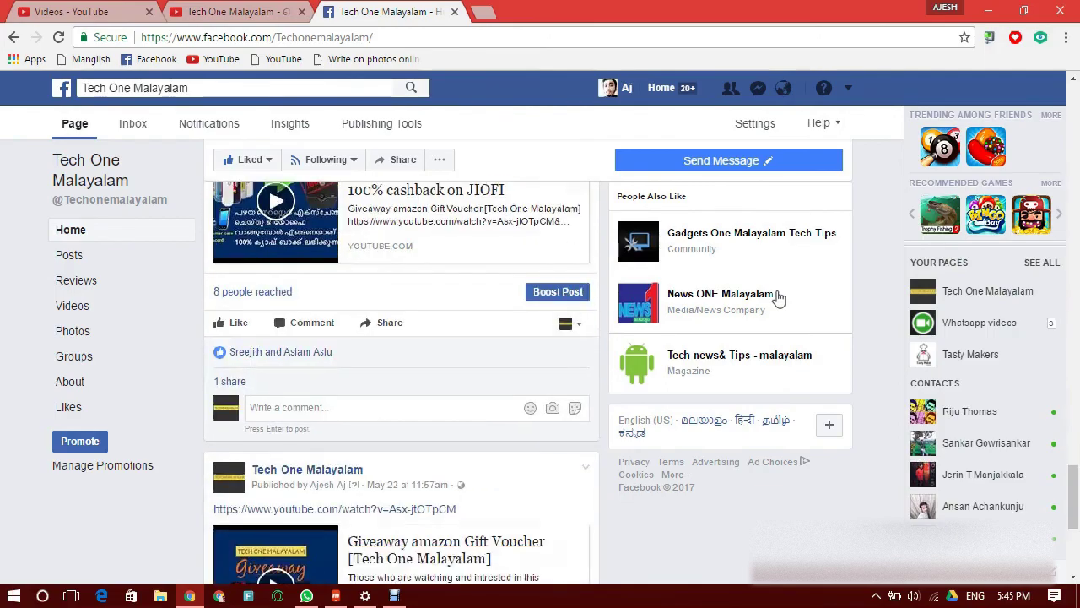
scroll(780, 298, "down", 1)
scroll(780, 297, "down", 2)
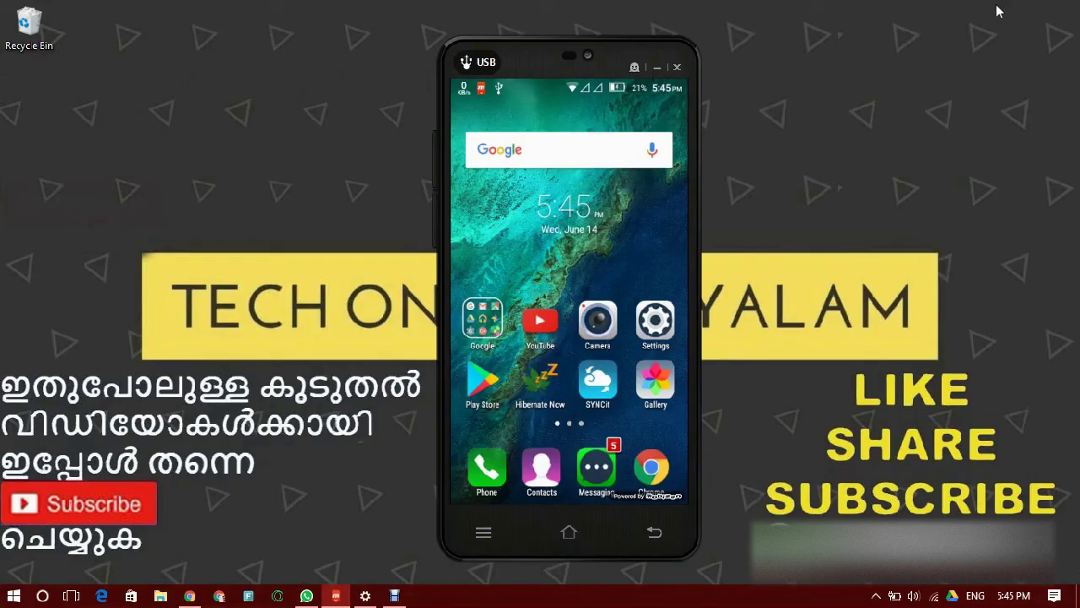